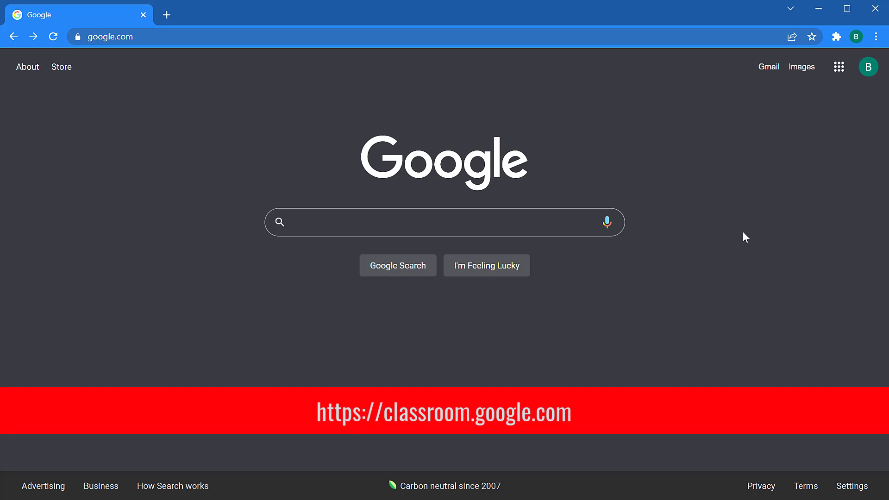
Step: Open the Google apps launcher on Google Search and scroll down to find Classroom
left_click(839, 68)
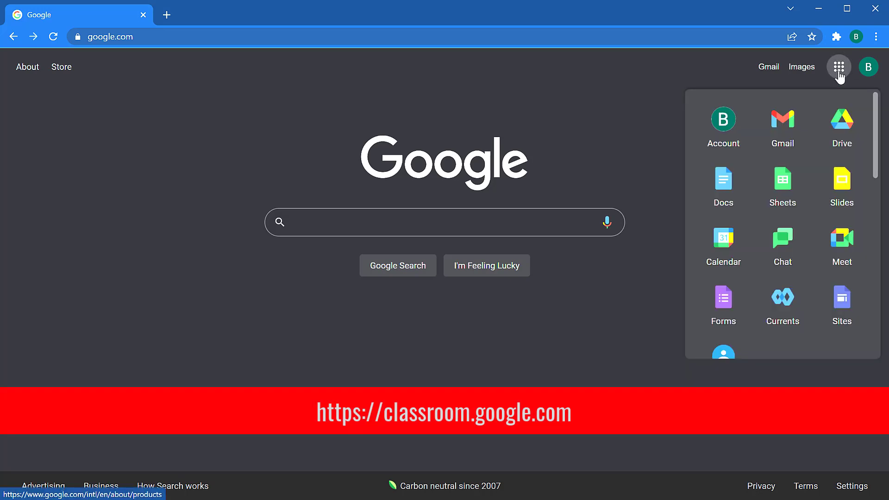
scroll(777, 234, "down", 10)
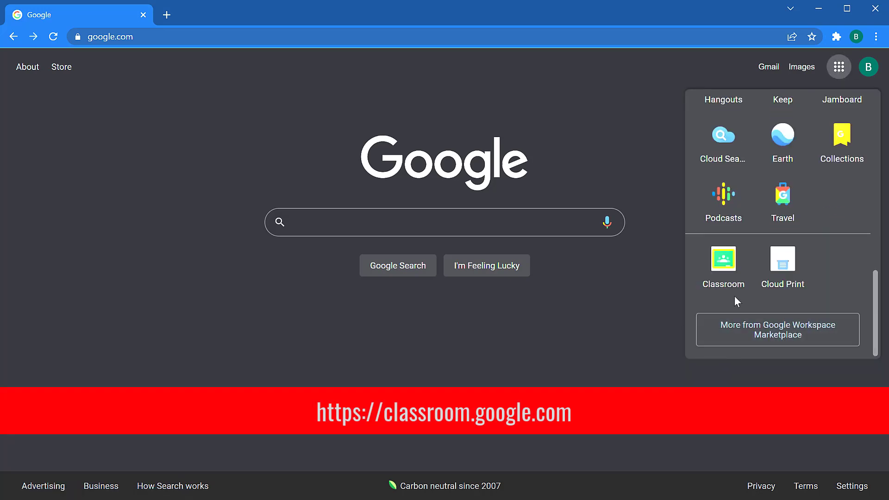
Step: Launch Google Classroom and start a new class from the + menu's Create class option
left_click(722, 266)
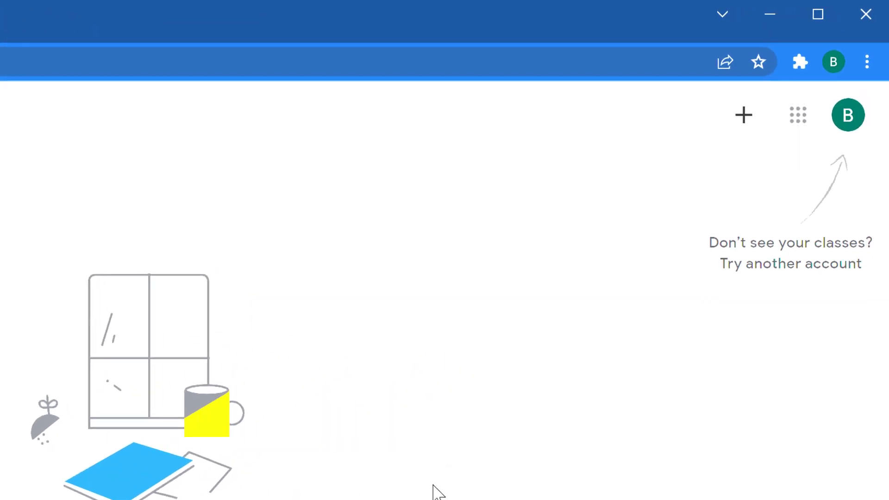
left_click(745, 121)
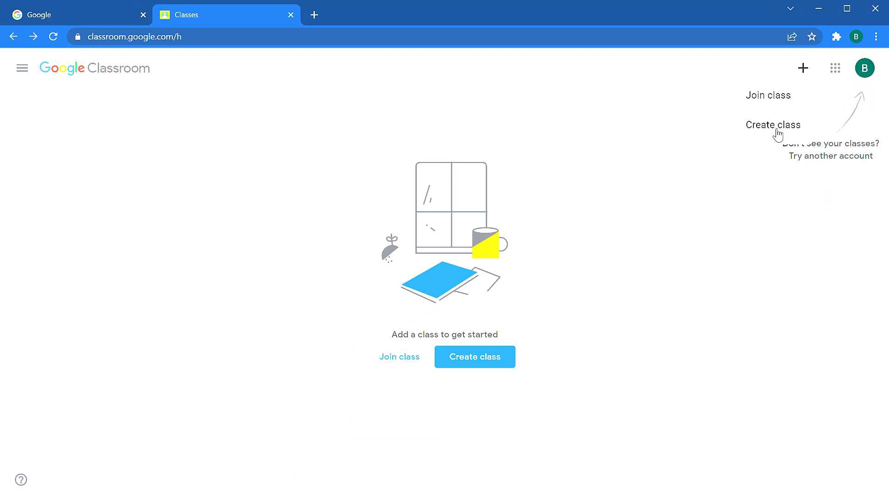
left_click(777, 133)
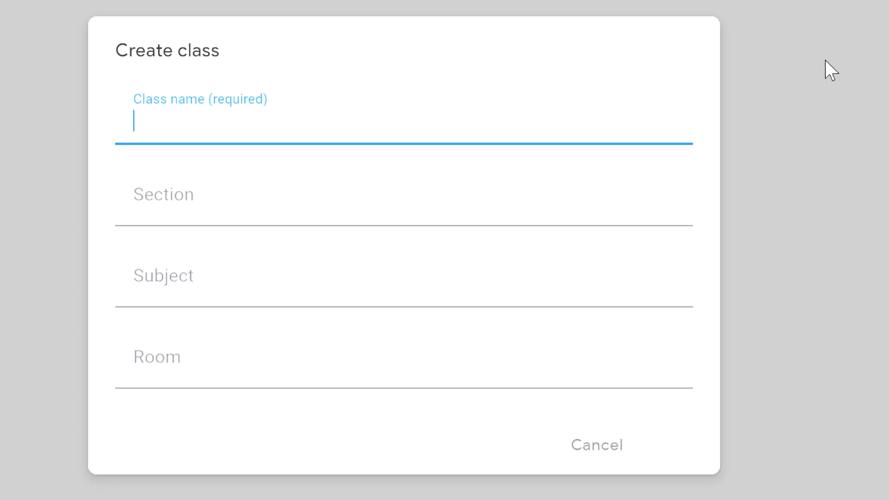
Step: Create a class named 'Demo Class'
type("Demo Class")
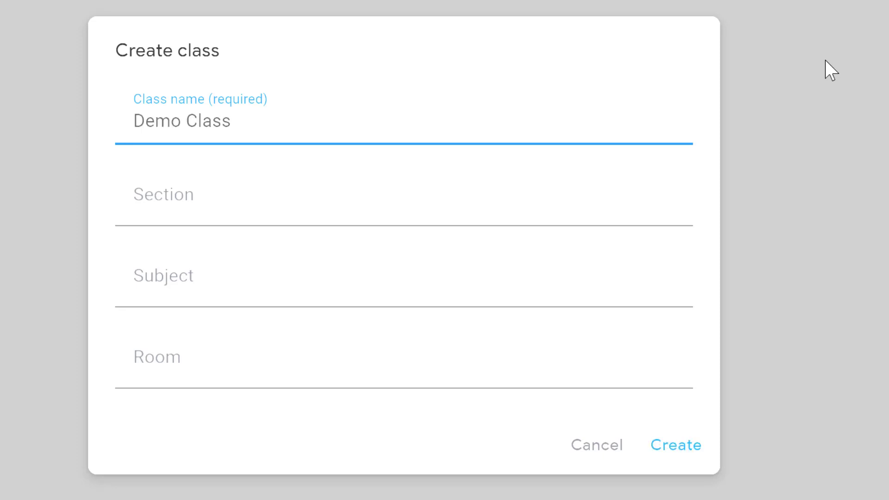
left_click(675, 445)
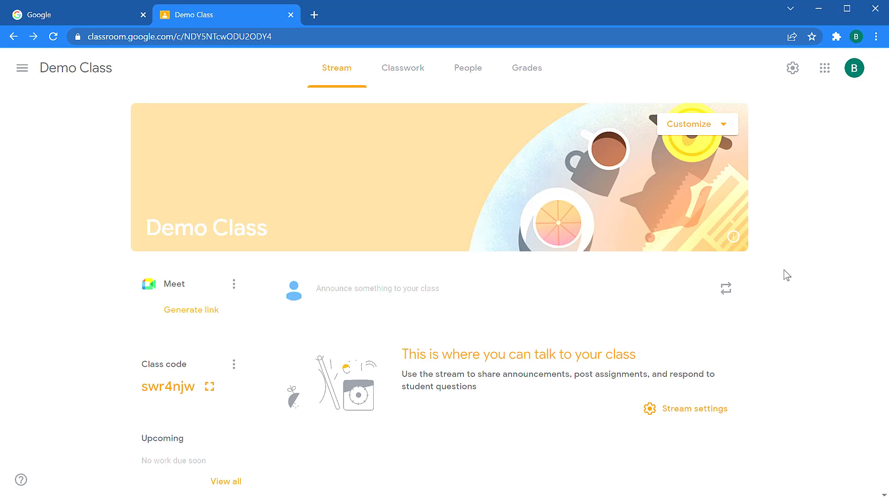
Step: Apply the game-controller image from the Other theme gallery as Demo Class's banner
left_click(721, 126)
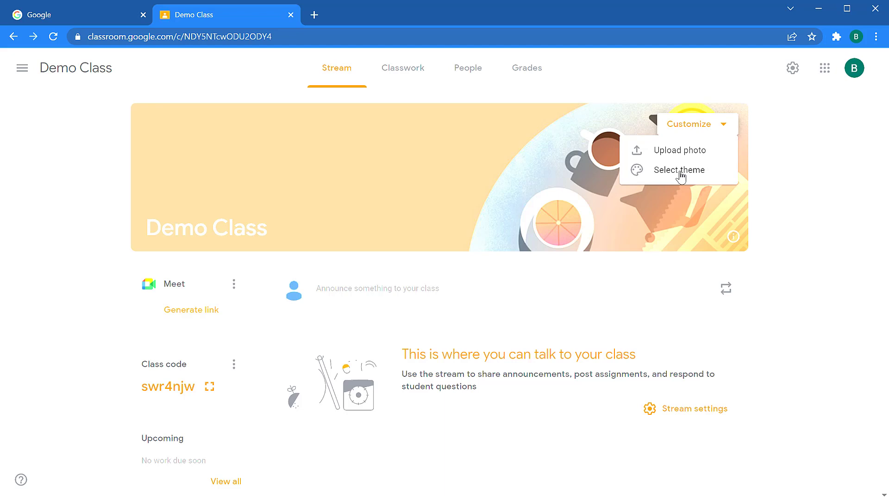
left_click(679, 170)
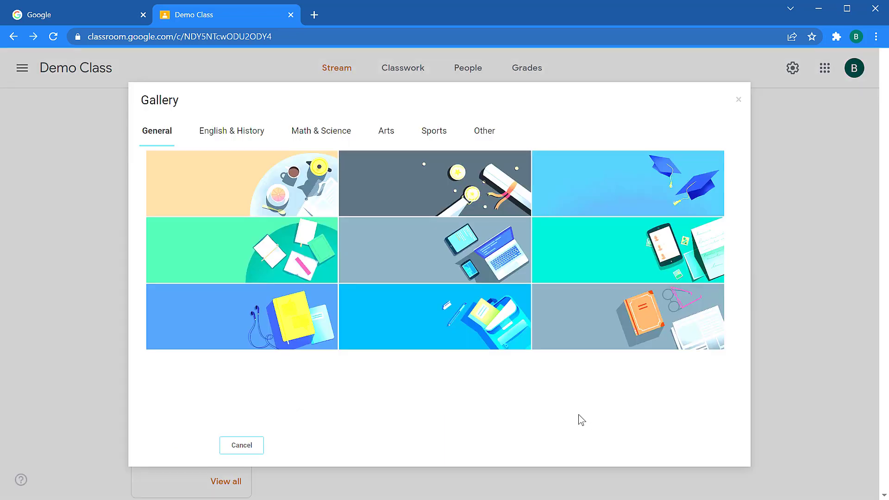
left_click(226, 130)
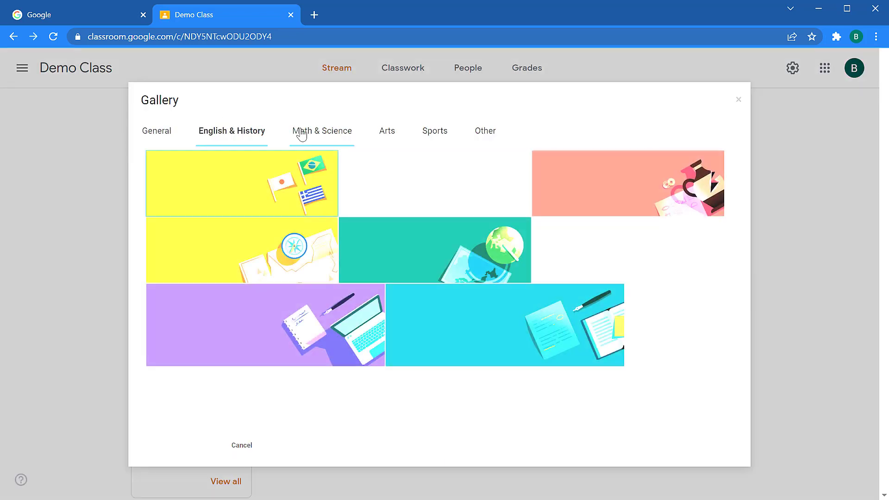
left_click(321, 133)
left_click(481, 134)
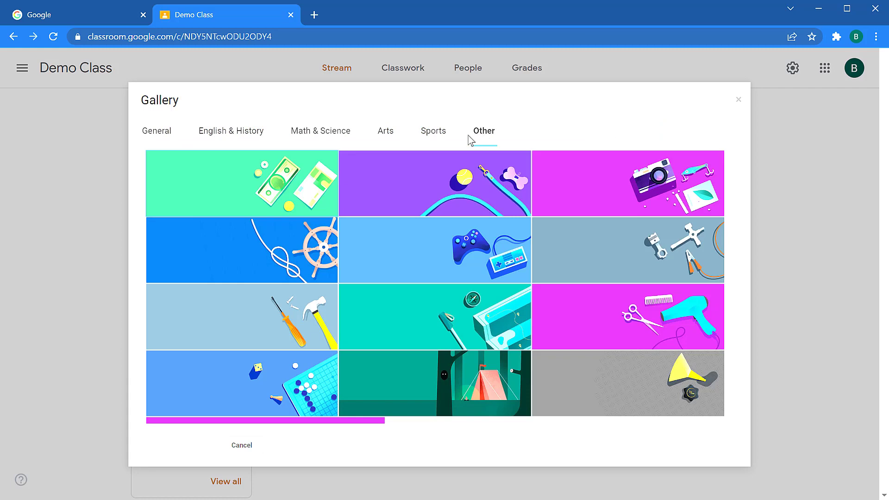
left_click(401, 251)
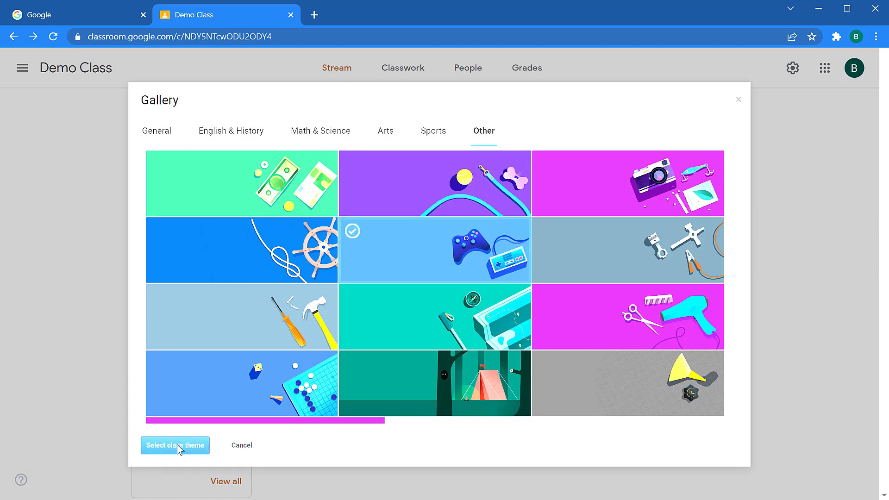
left_click(177, 446)
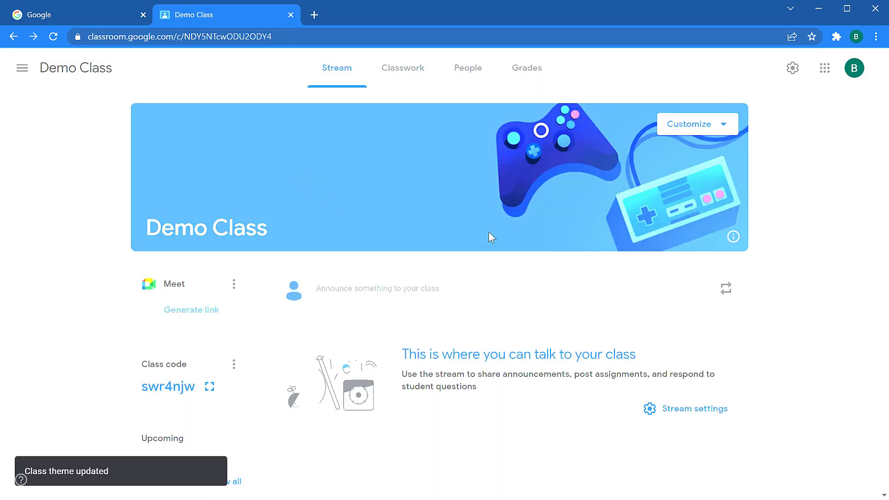
left_click(715, 124)
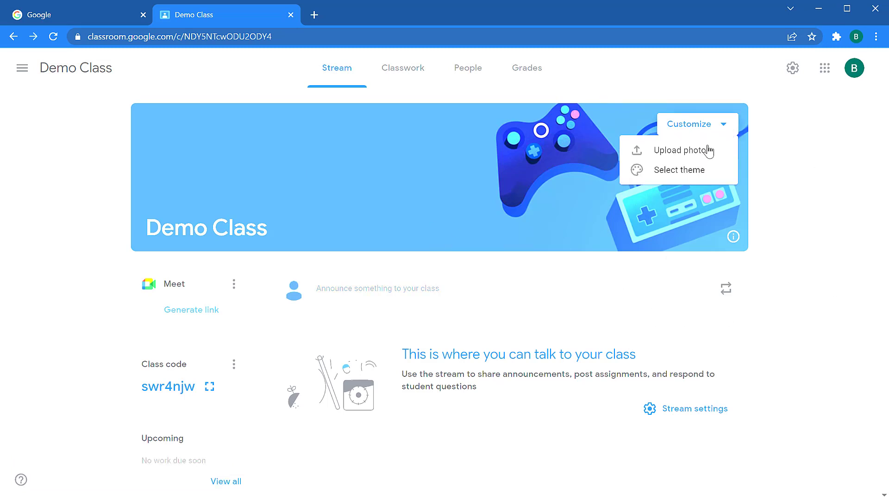
left_click(776, 166)
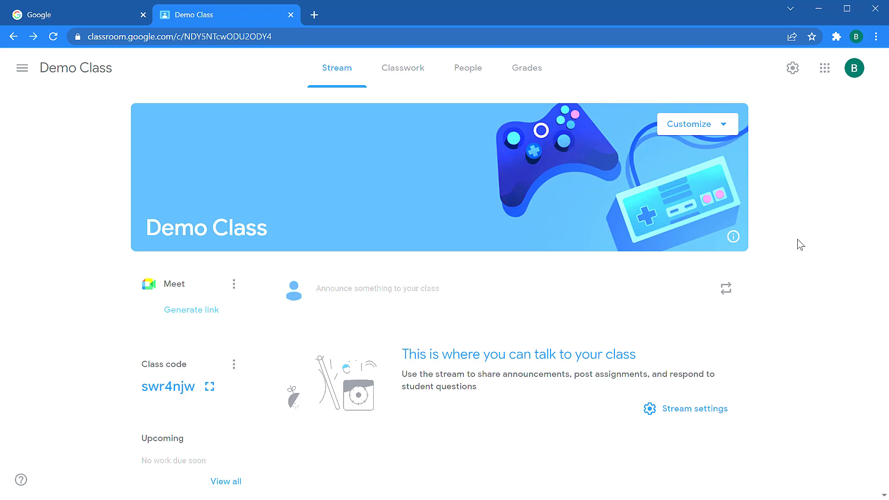
left_click(794, 67)
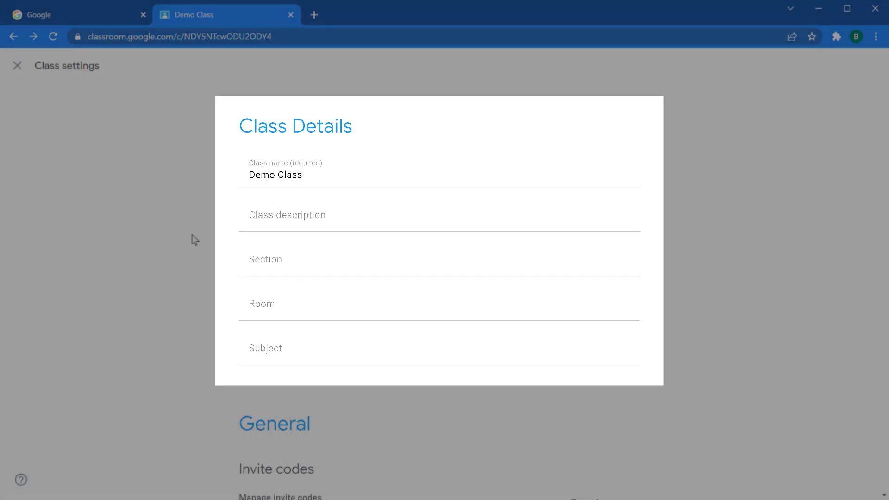
scroll(202, 330, "down", 5)
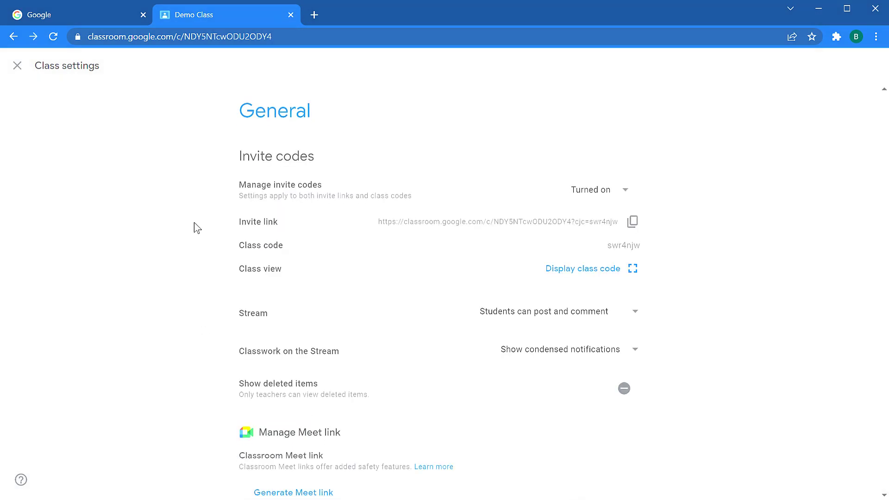
scroll(192, 288, "down", 4)
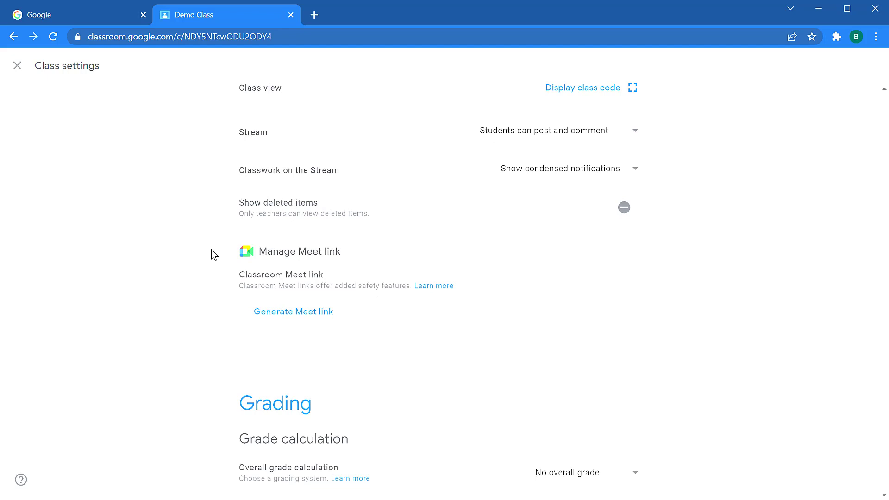
scroll(696, 268, "up", 3)
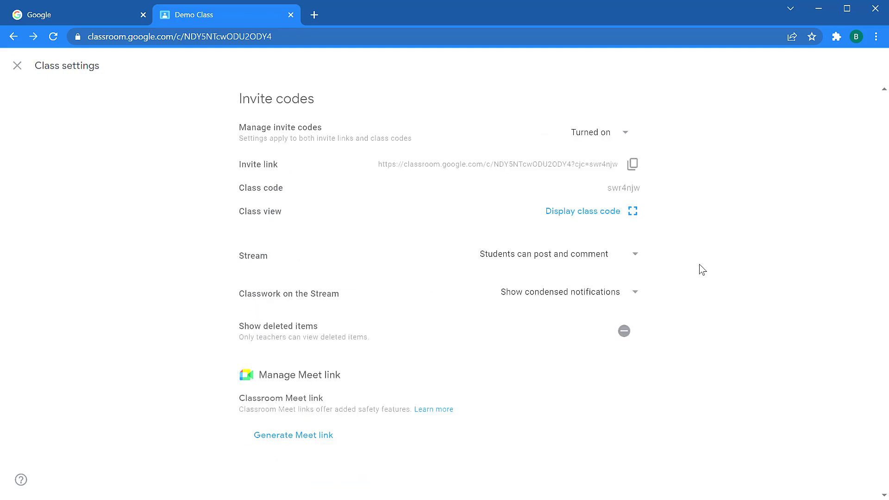
left_click(633, 257)
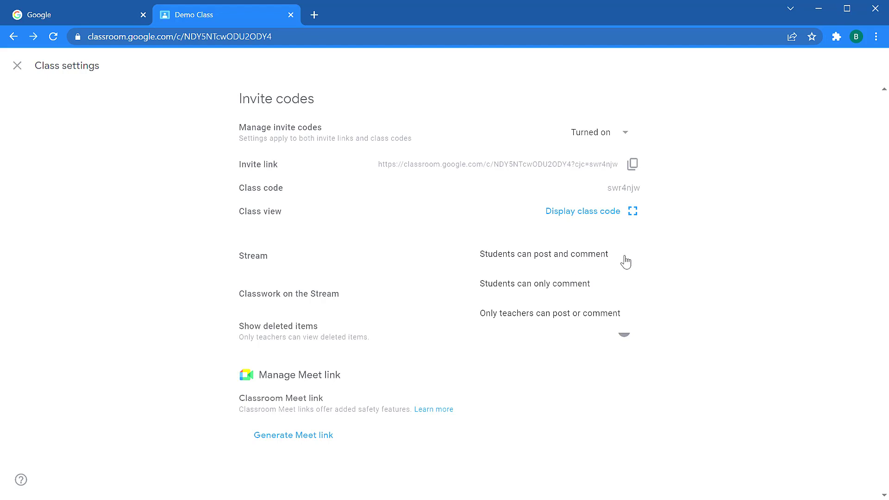
left_click(688, 260)
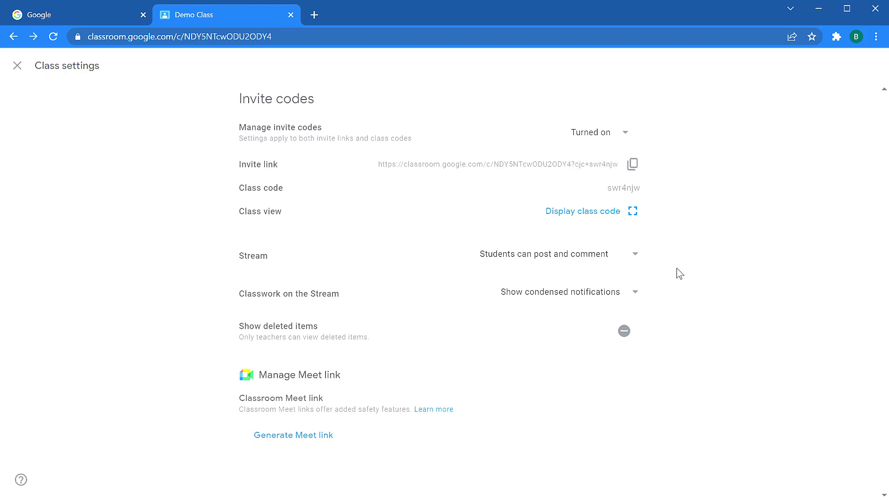
scroll(204, 176, "up", 8)
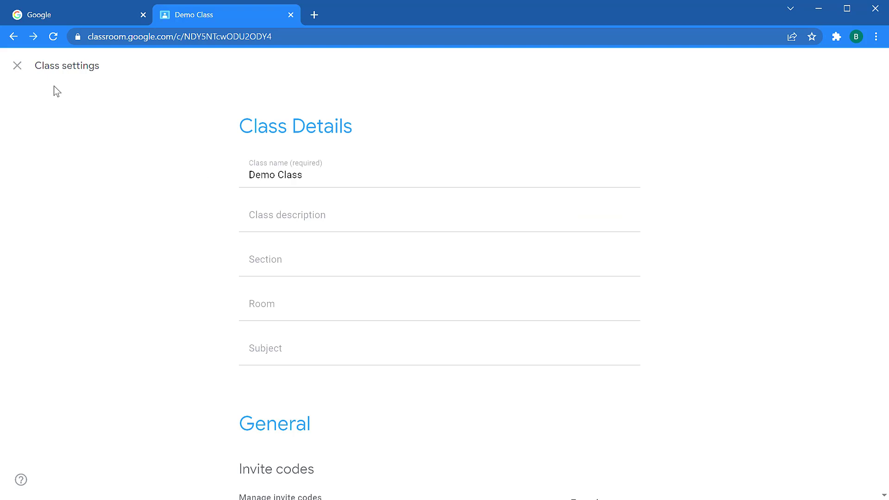
left_click(14, 65)
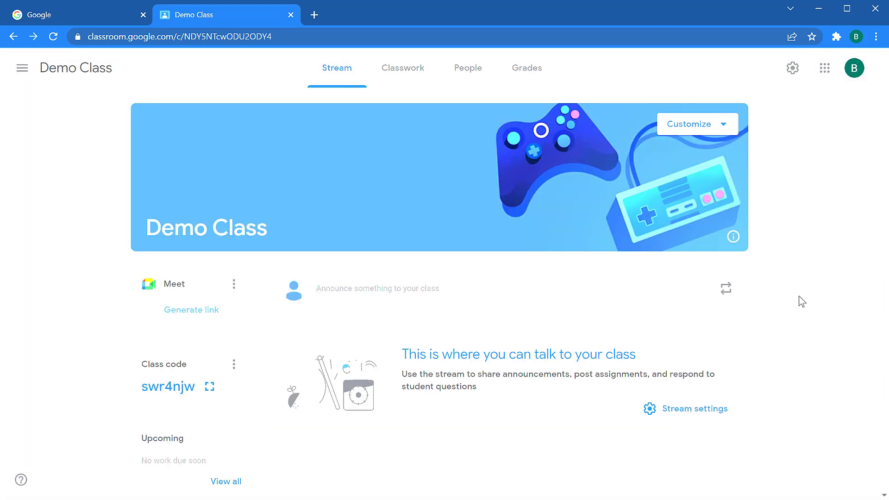
Step: Switch Demo Class to its People tab
left_click(474, 78)
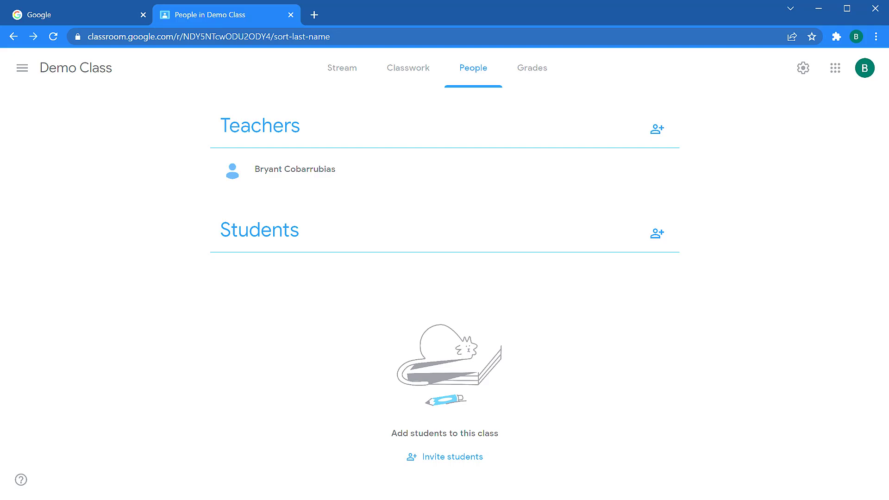
Step: Invite a co-teacher by pasting their e-mail address and sending the invitation
left_click(656, 134)
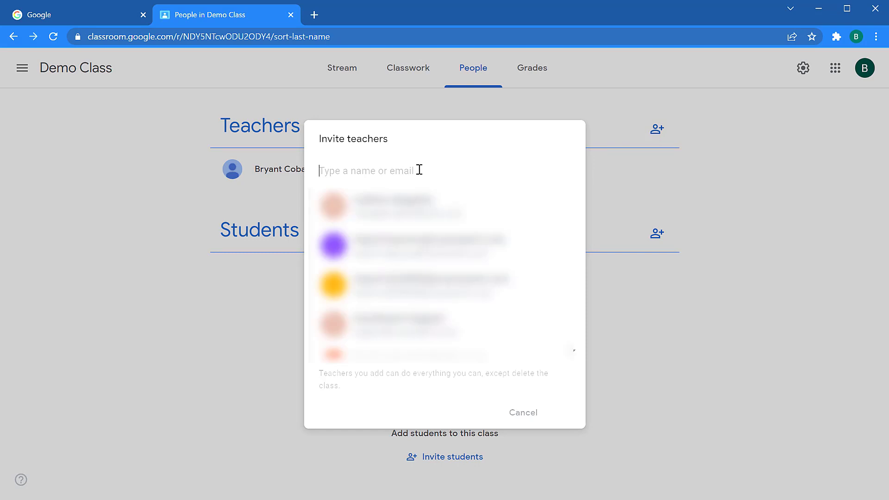
key("ctrl+v")
left_click(431, 206)
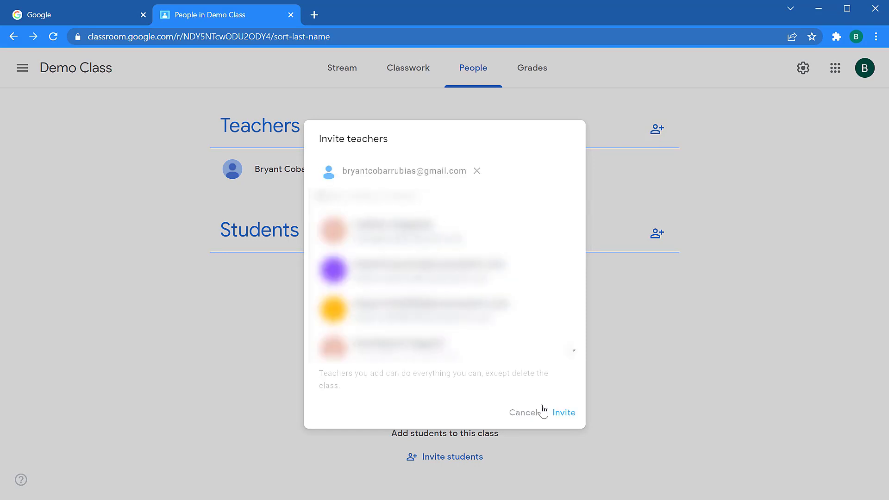
left_click(576, 414)
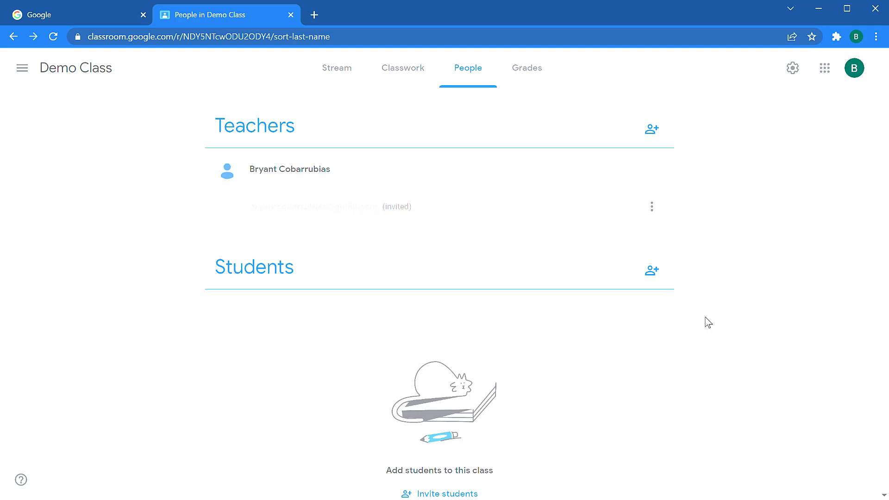
Step: Invite a student by entering their e-mail address and sending the invitation
left_click(649, 276)
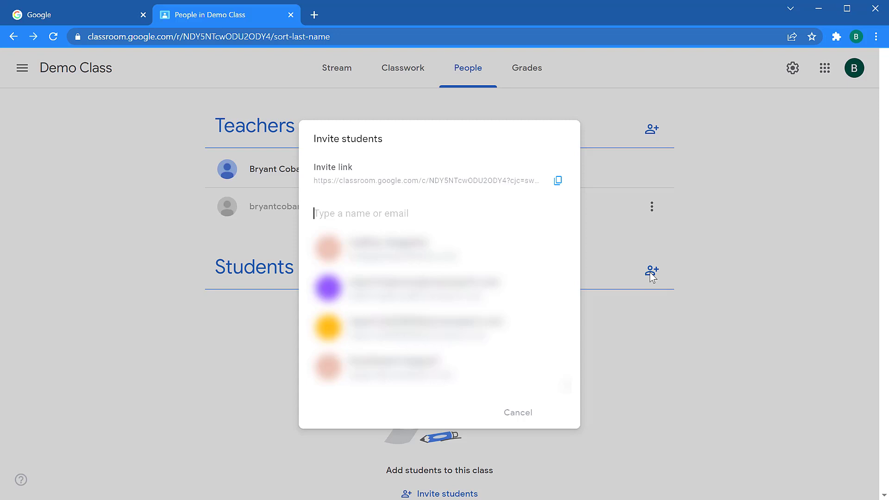
type("br")
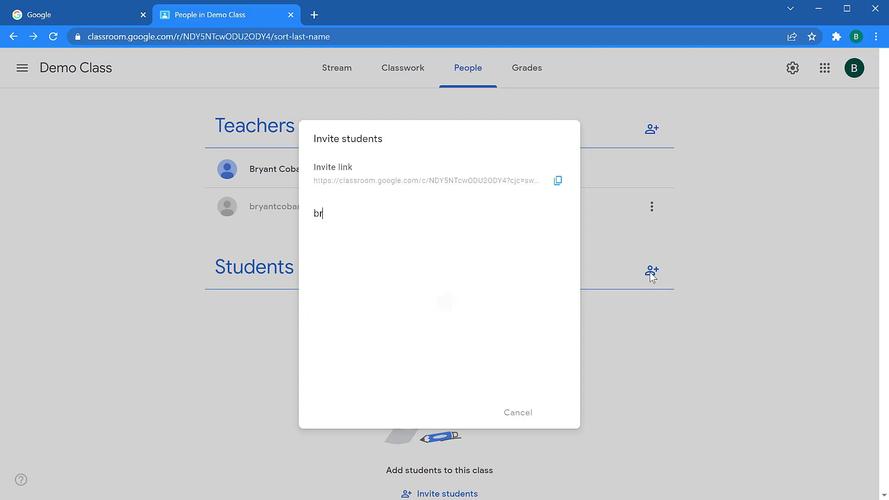
key("Return")
left_click(561, 415)
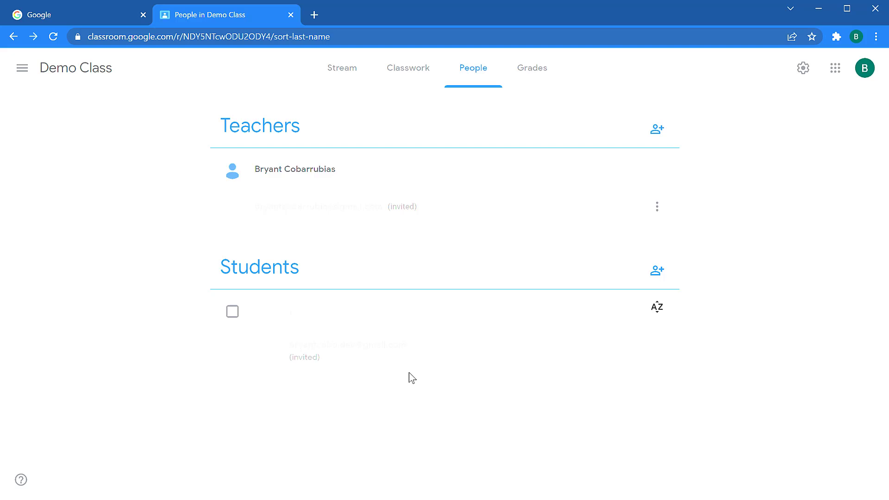
left_click(338, 74)
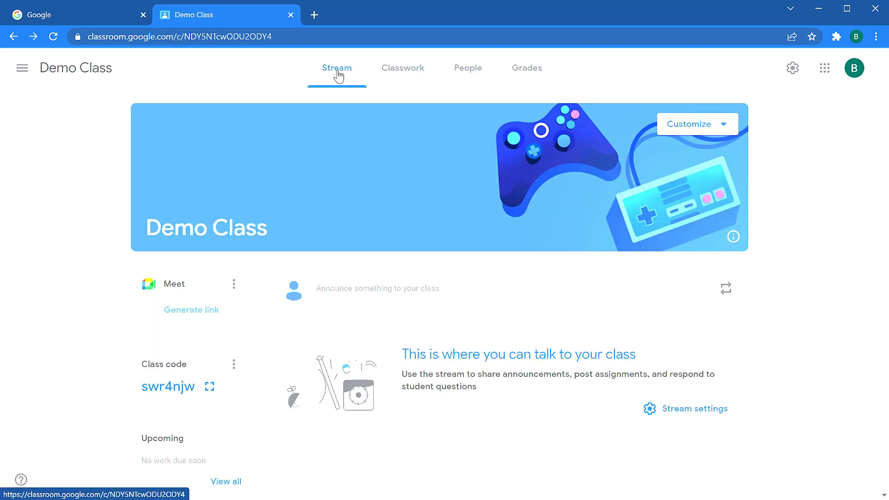
scroll(111, 259, "down", 1)
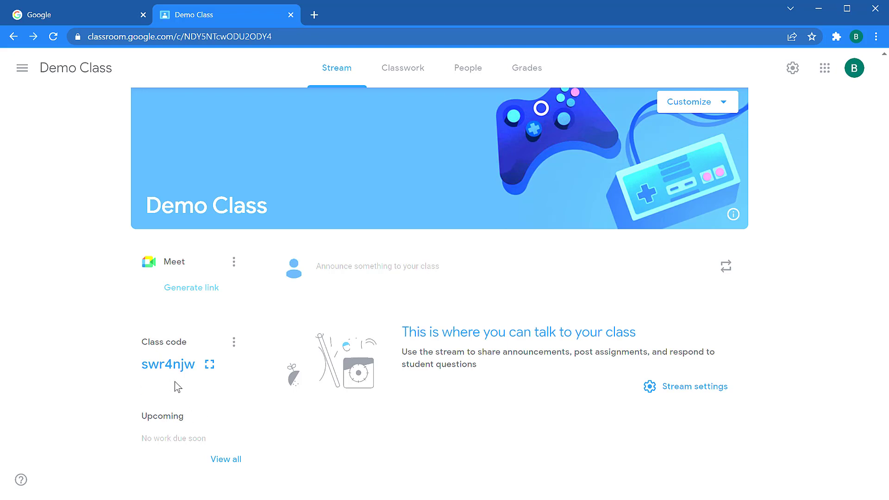
left_click(210, 368)
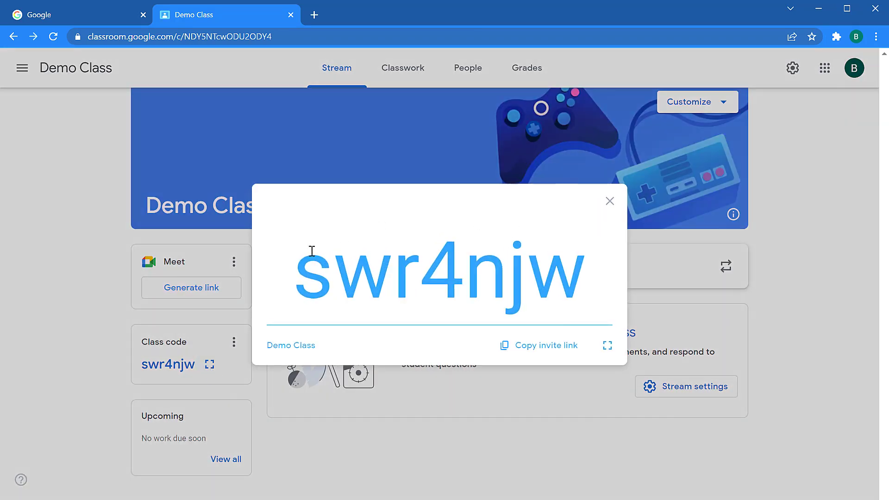
left_click(606, 346)
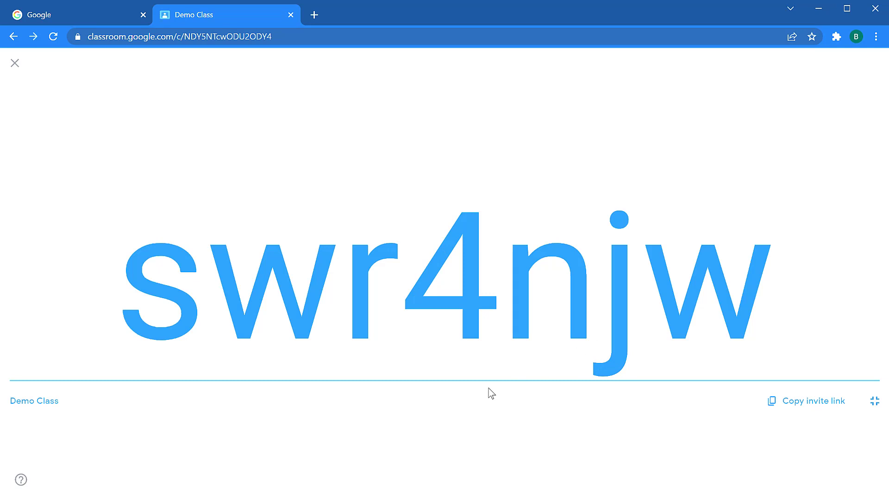
left_click(13, 67)
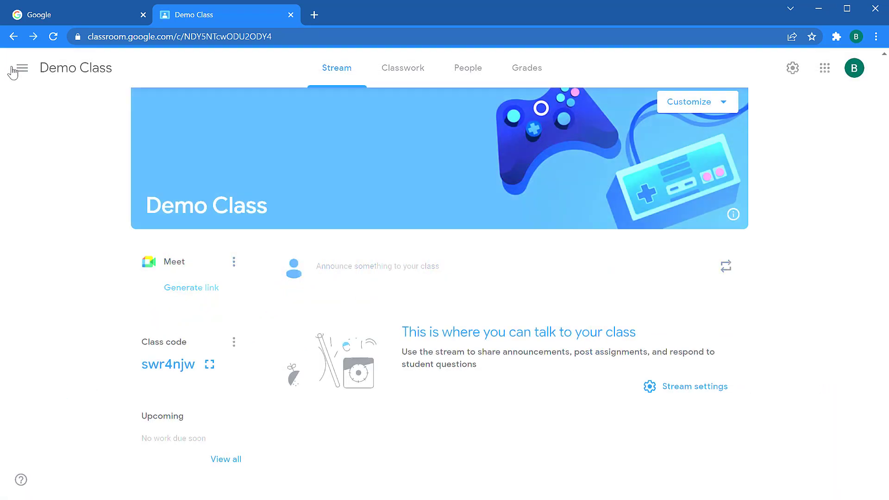
left_click(234, 344)
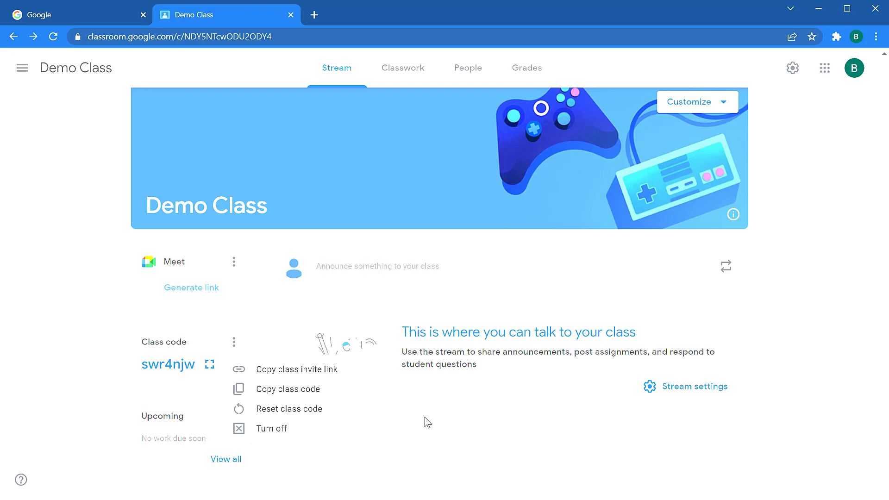
left_click(258, 433)
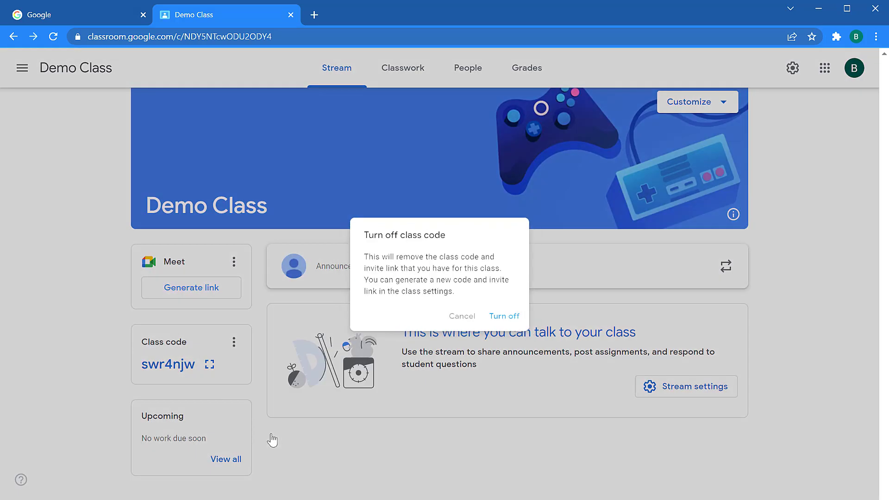
left_click(509, 318)
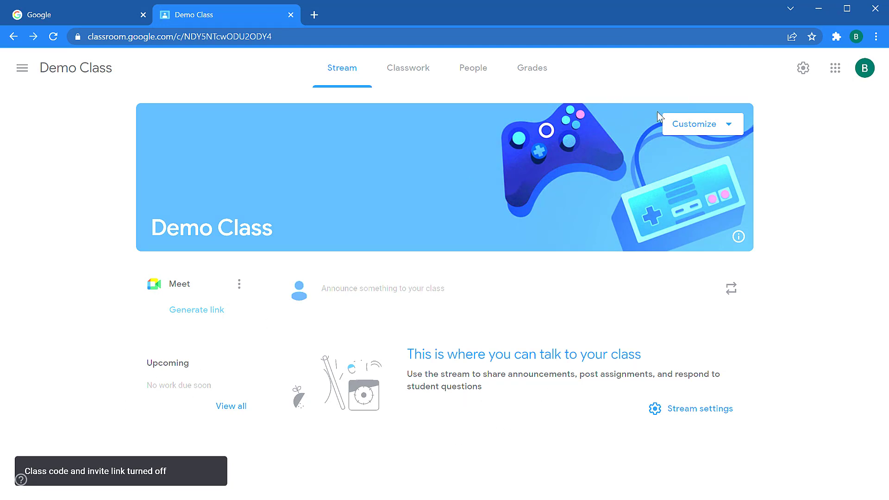
left_click(802, 70)
scroll(601, 277, "down", 4)
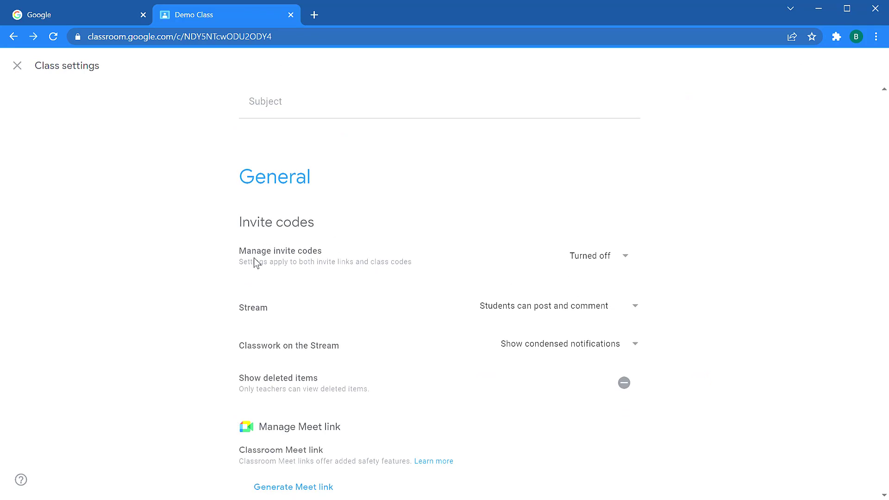
left_click(616, 259)
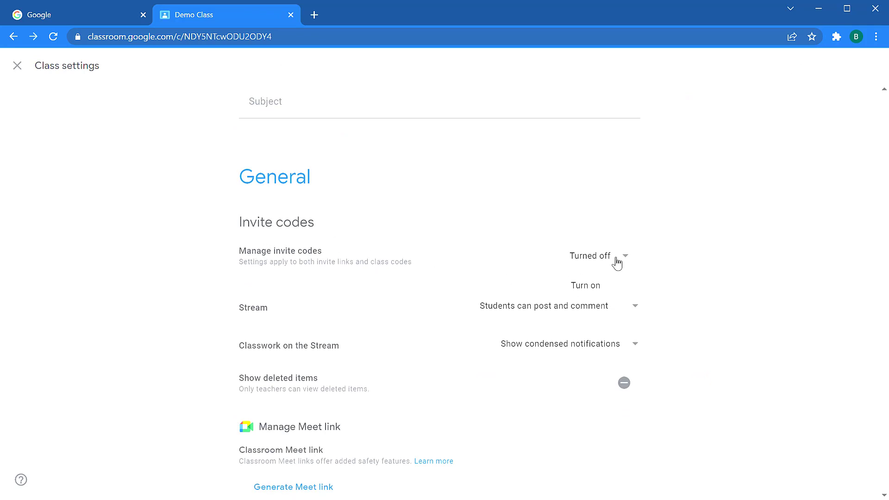
left_click(596, 290)
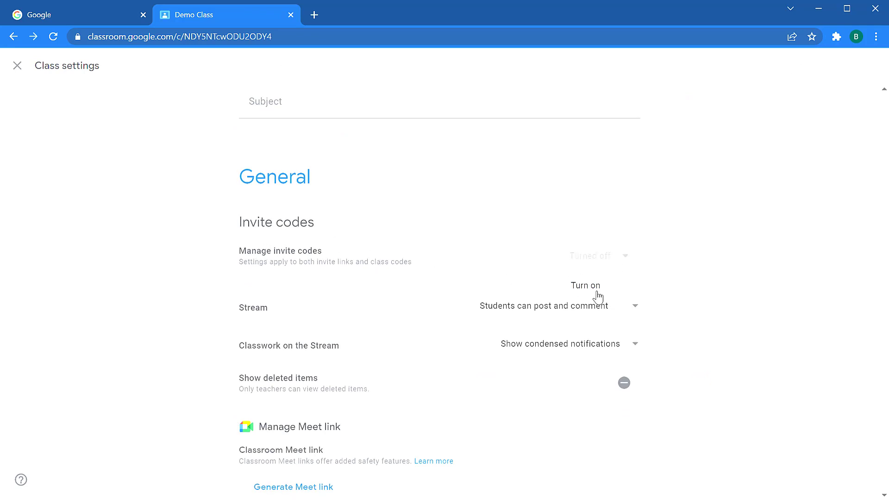
left_click(16, 67)
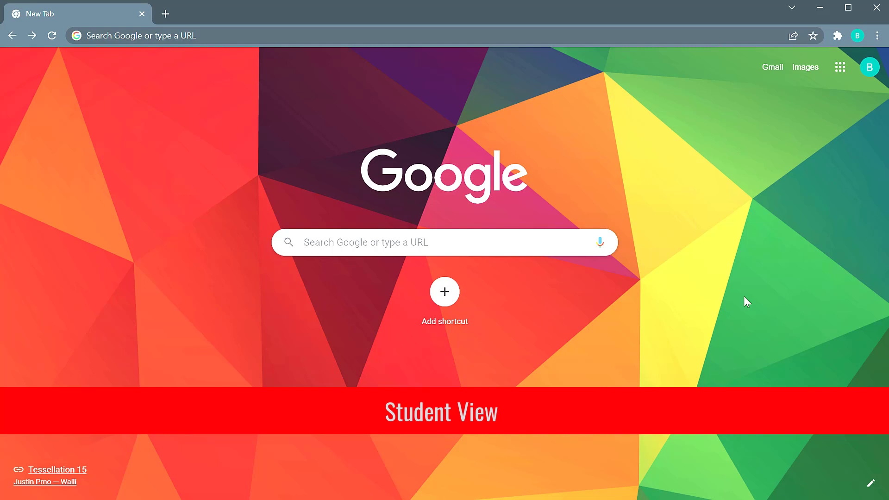
left_click(840, 67)
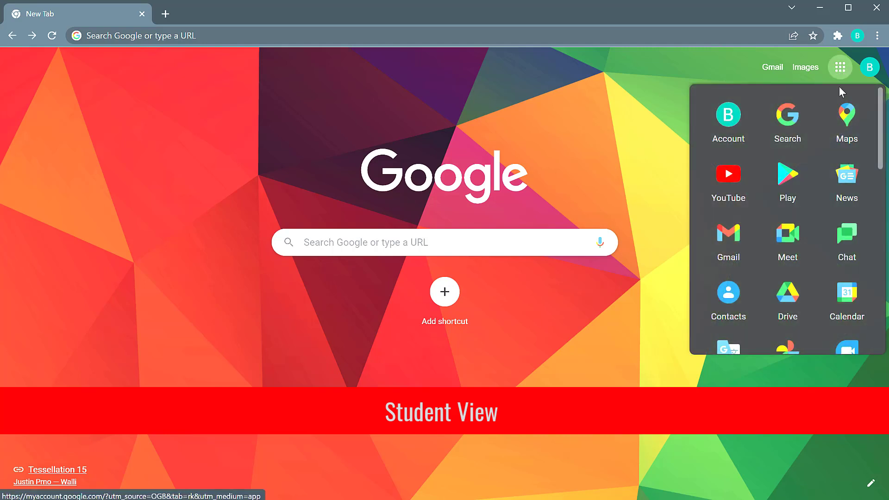
scroll(847, 230, "down", 7)
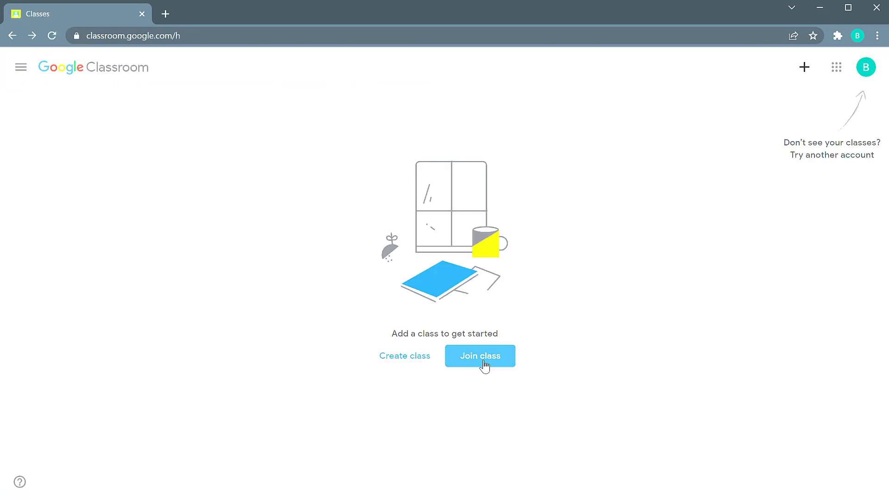
left_click(484, 365)
left_click(404, 262)
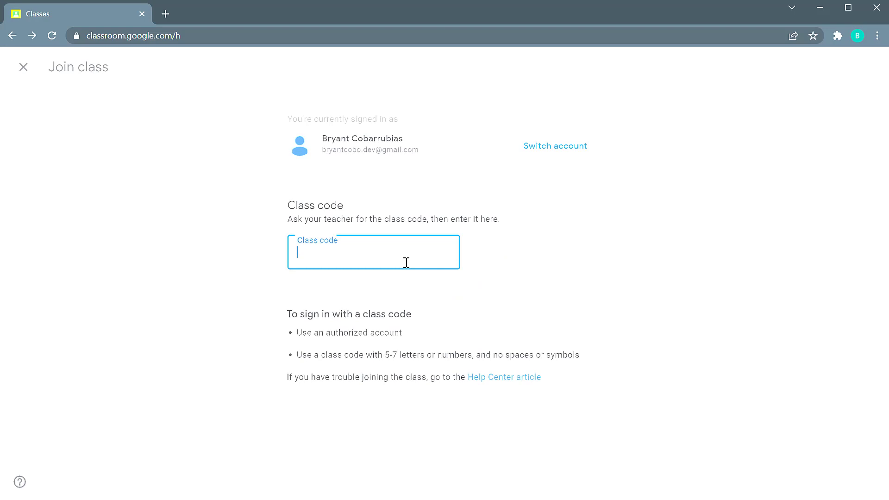
type("pcexoo6")
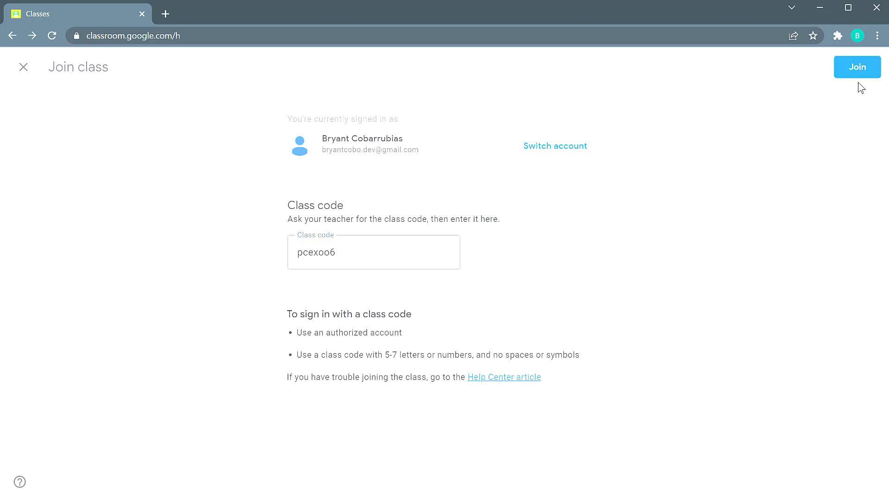
left_click(857, 67)
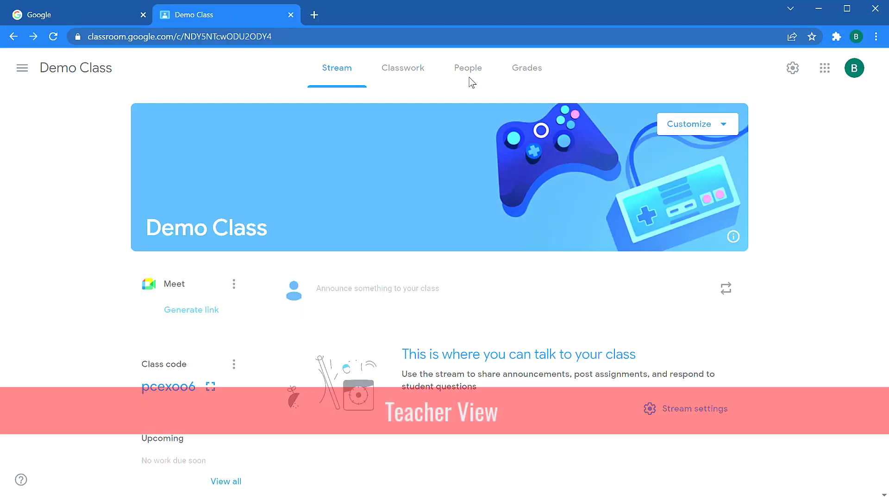
left_click(468, 69)
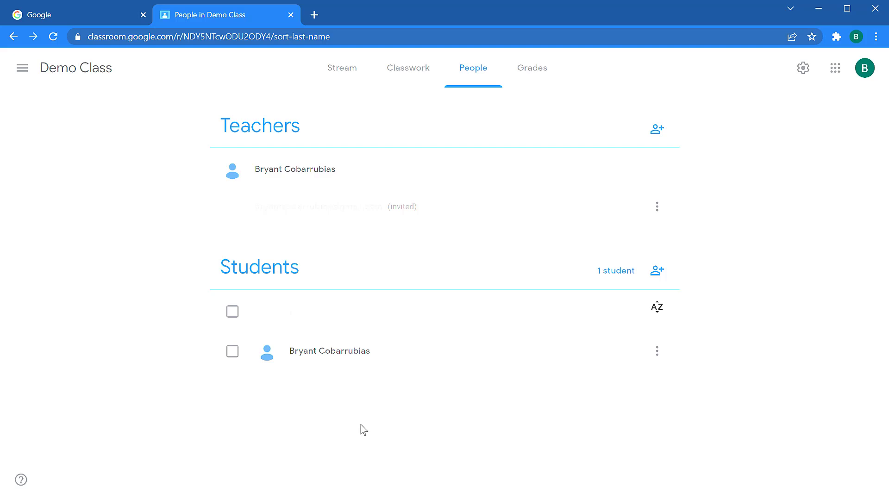
key("alt+Left")
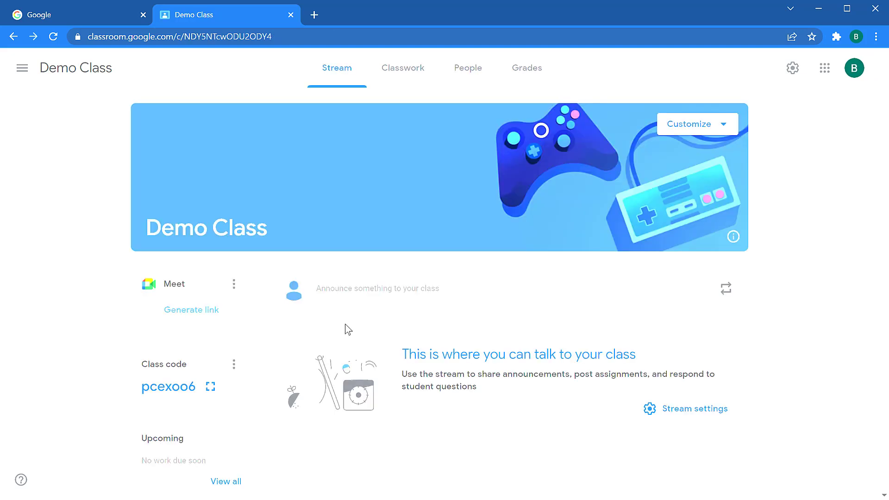